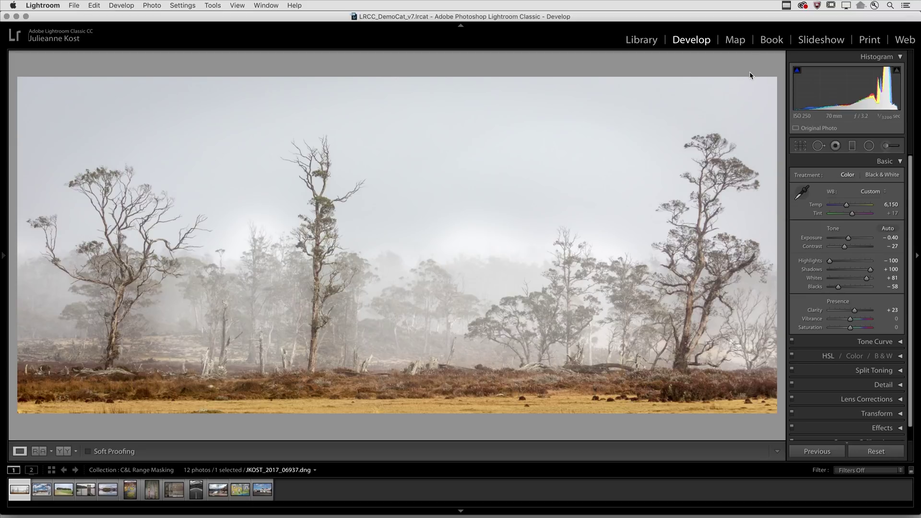
Step: Draw a graduated filter from the top of the foggy landscape over the sky at −1.00 exposure
click(852, 146)
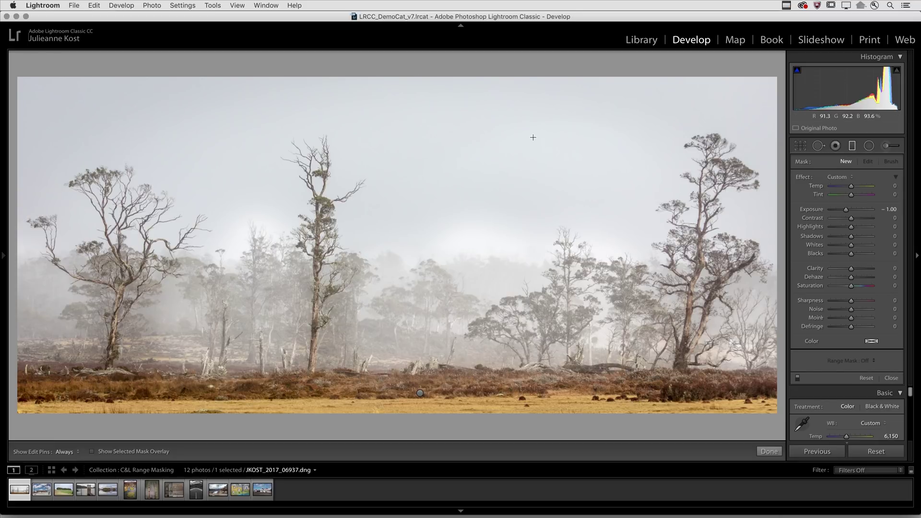
drag(532, 135, 533, 245)
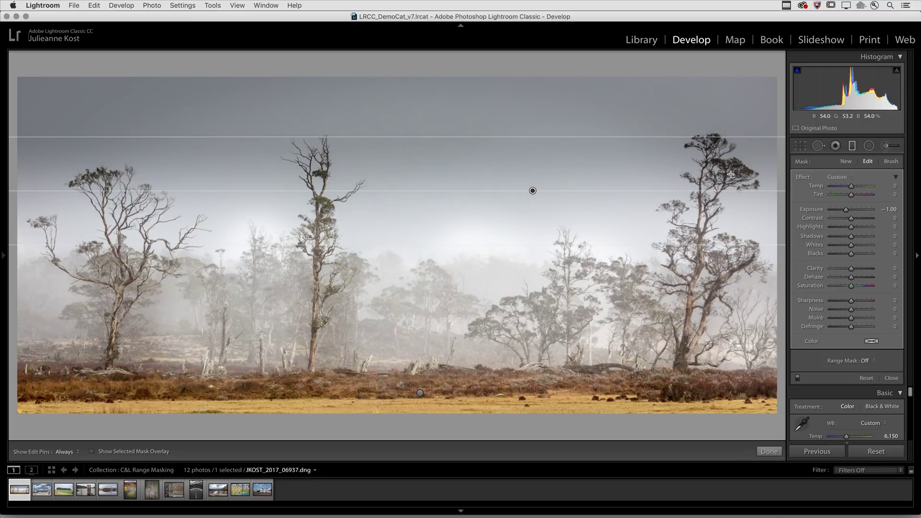
Step: Set the graduated filter's Range Mask to Luminance with range 56/100
click(872, 360)
click(878, 373)
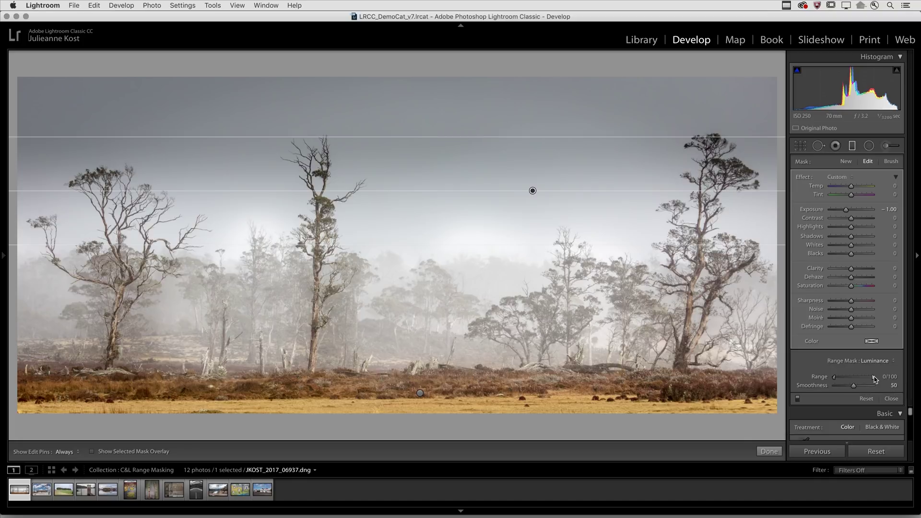
drag(874, 379, 854, 380)
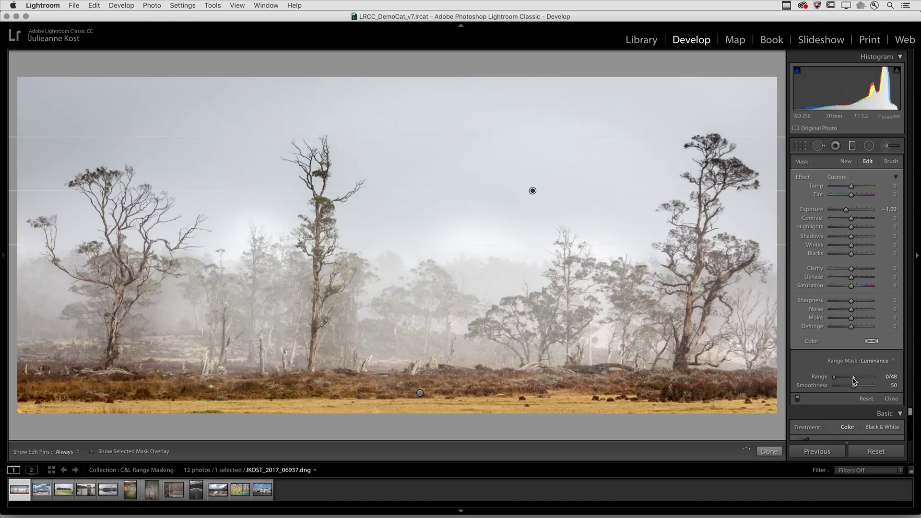
mouse_move(855, 380)
mouse_down()
mouse_move(874, 380)
mouse_move(856, 380)
mouse_up()
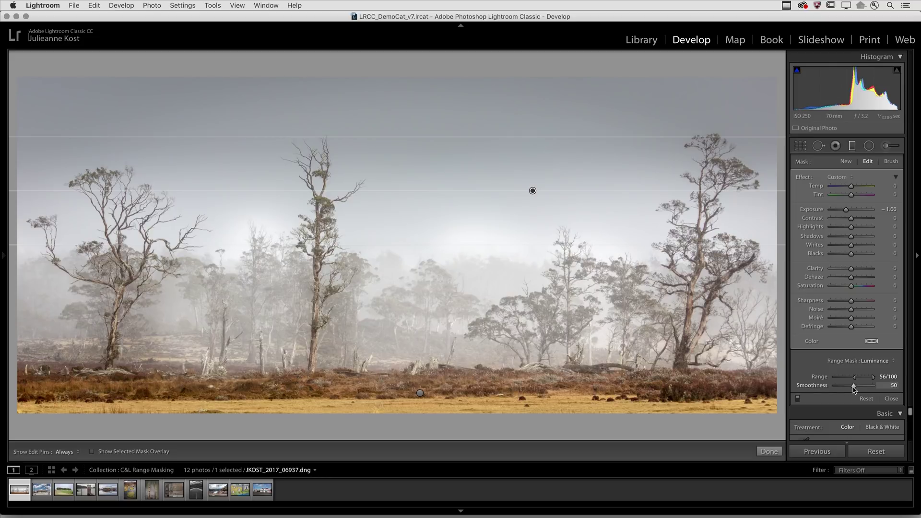
Step: Set the luminance mask Smoothness to 62, previewing the mask in black and white with Alt
drag(854, 389, 834, 390)
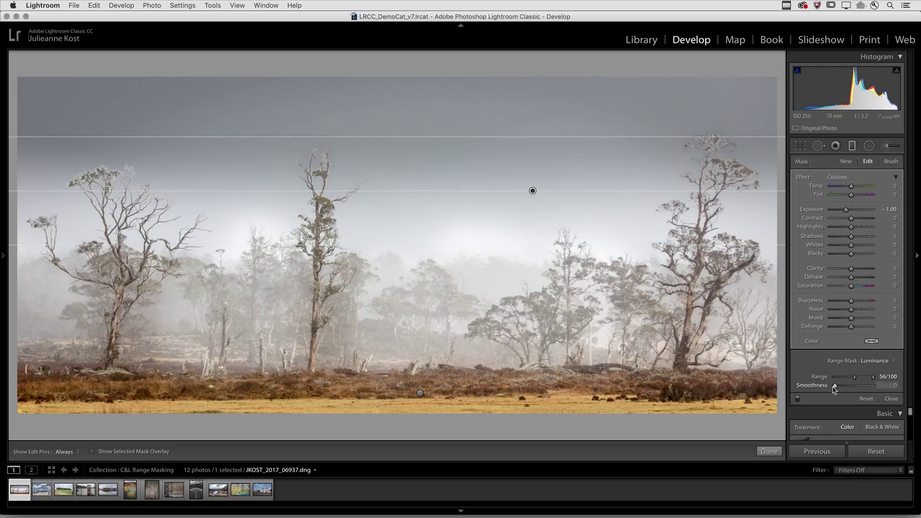
drag(835, 389, 861, 390)
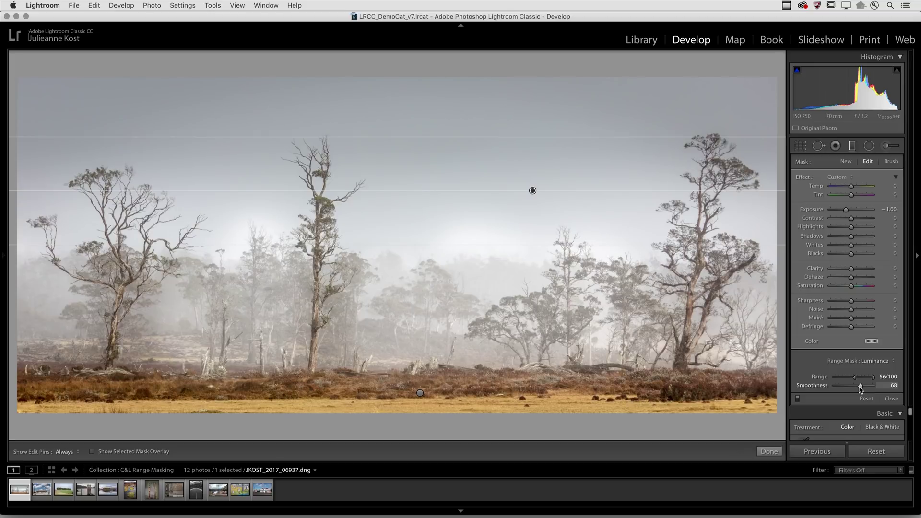
key(alt)
drag(860, 386, 858, 387)
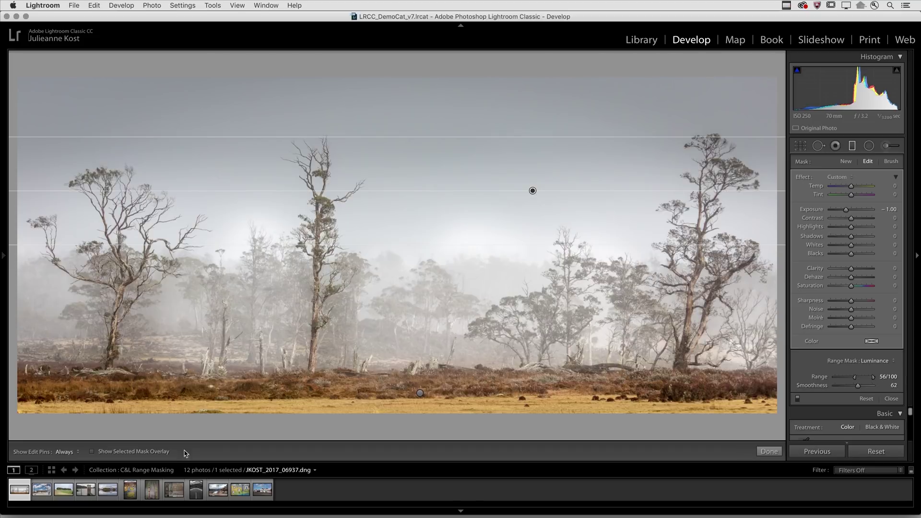
Step: Select the Coors street photo and choose the Adjustment Brush (−1.00 exposure, size 17, feather 17)
click(43, 490)
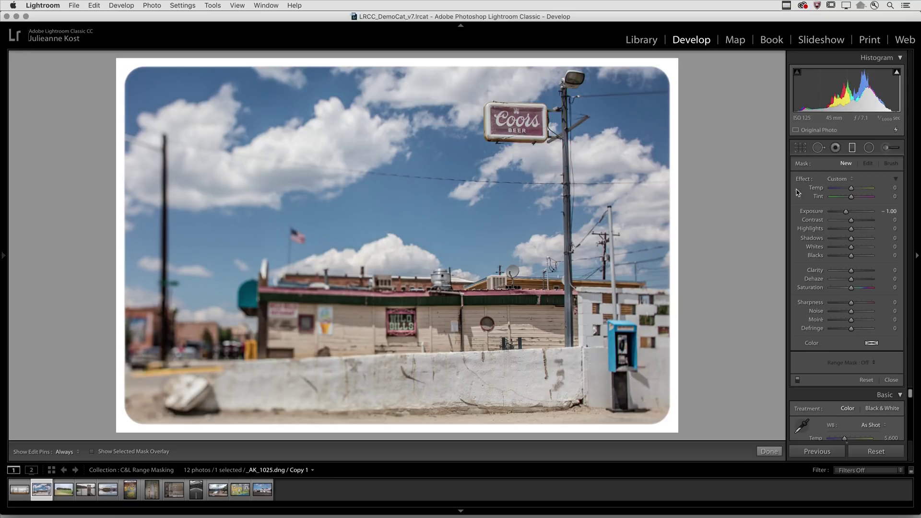
click(887, 148)
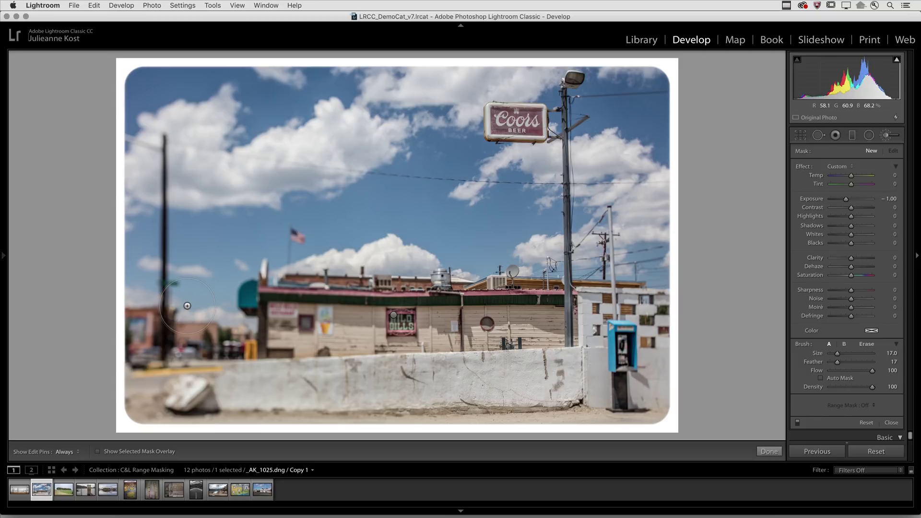
Step: Brush over the whole Coors photo, then reset exposure to 0.00 and set saturation to −100
key(h)
mouse_move(127, 79)
mouse_down()
mouse_move(643, 84)
mouse_move(647, 108)
mouse_move(528, 120)
mouse_move(240, 109)
mouse_move(135, 120)
mouse_move(158, 144)
mouse_move(667, 135)
mouse_move(457, 158)
mouse_move(232, 161)
mouse_move(135, 187)
mouse_move(322, 204)
mouse_move(675, 213)
mouse_move(139, 221)
mouse_move(207, 257)
mouse_move(114, 276)
mouse_move(216, 307)
mouse_move(268, 263)
mouse_move(336, 276)
mouse_move(432, 250)
mouse_move(568, 266)
mouse_move(650, 263)
mouse_move(549, 241)
mouse_move(475, 243)
mouse_move(504, 278)
mouse_up()
key(h)
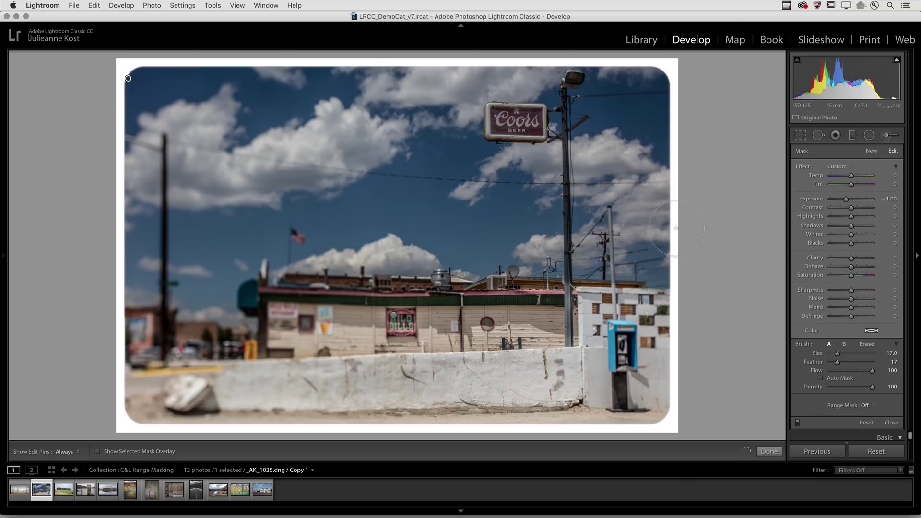
double_click(813, 201)
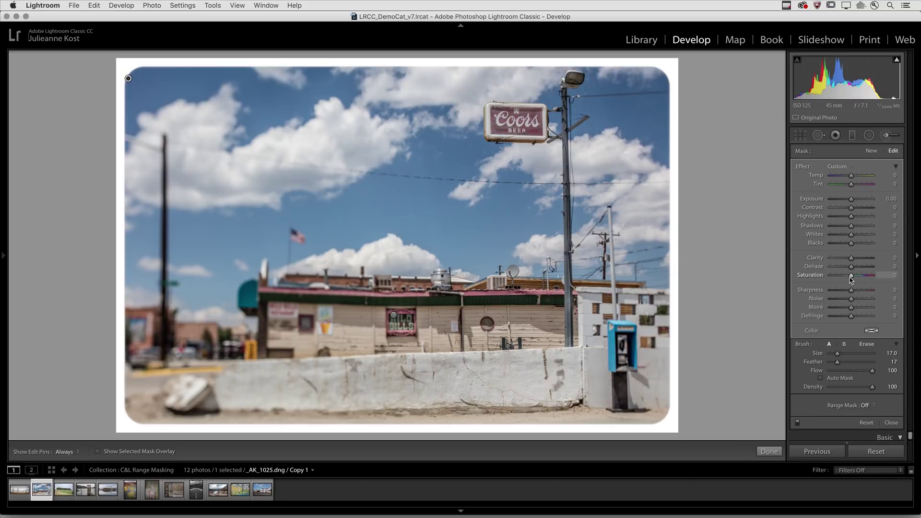
drag(850, 279, 831, 279)
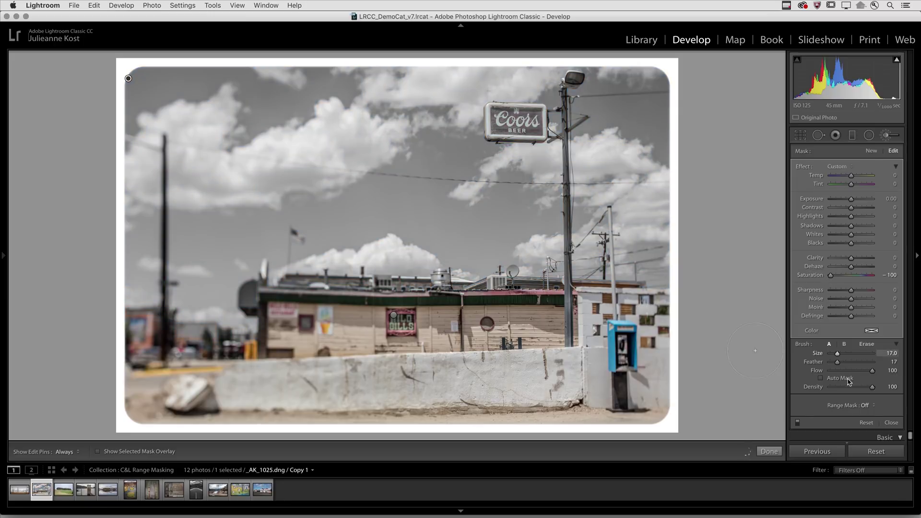
Step: Set the brush's Range Mask to Color and select its colour sampler
click(874, 407)
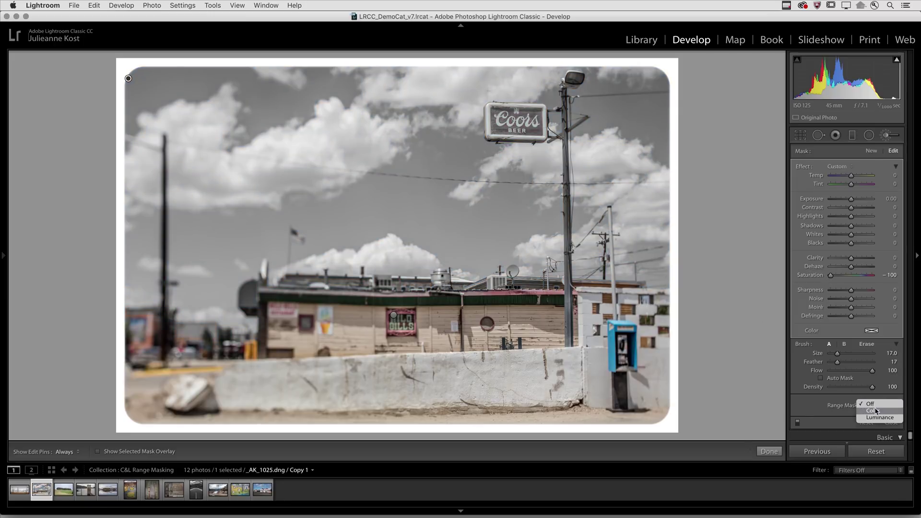
click(876, 411)
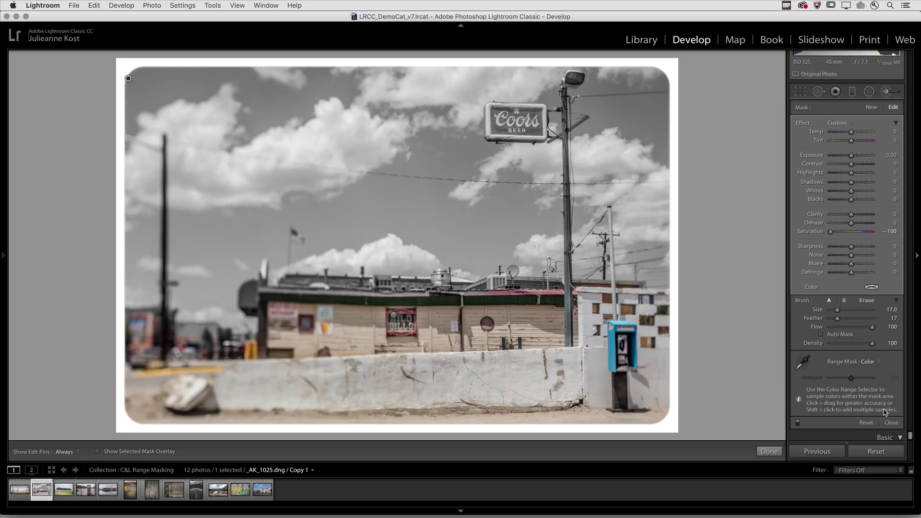
click(805, 367)
click(807, 361)
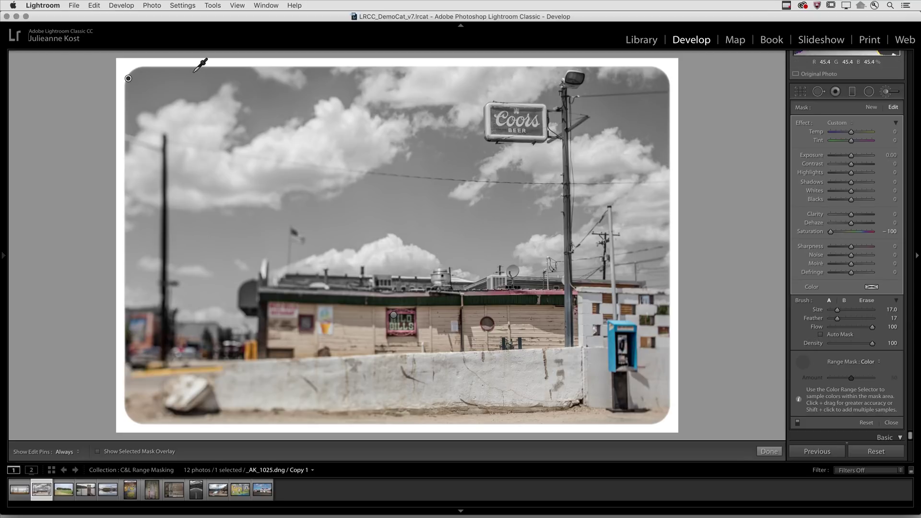
Step: Sample the blue sky at several points and across a wide area of the sky
click(263, 94)
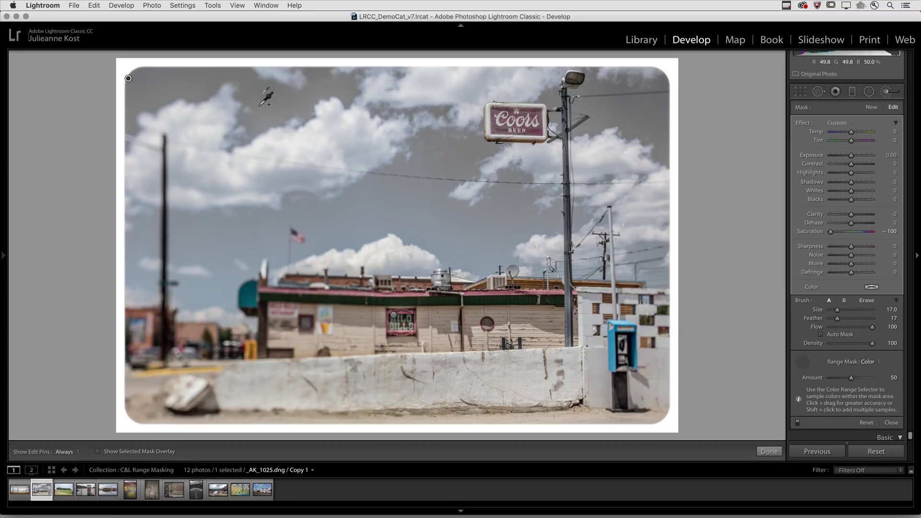
key(shift)
shift+click(239, 106)
shift+click(227, 132)
shift+click(224, 146)
mouse_move(205, 74)
mouse_down()
mouse_move(274, 161)
mouse_move(274, 186)
mouse_up()
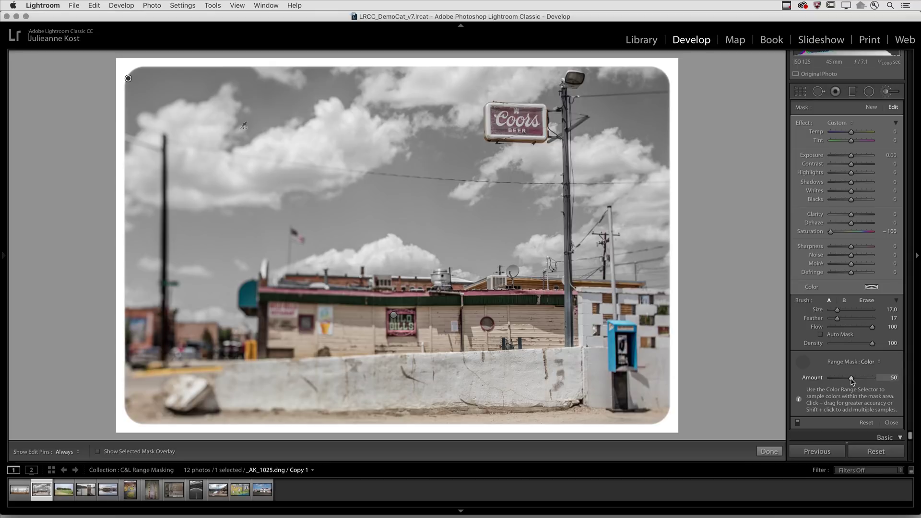
Step: Adjust the Color range mask Amount down to 0 while viewing the black-and-white mask
drag(851, 379, 884, 379)
drag(872, 380, 823, 382)
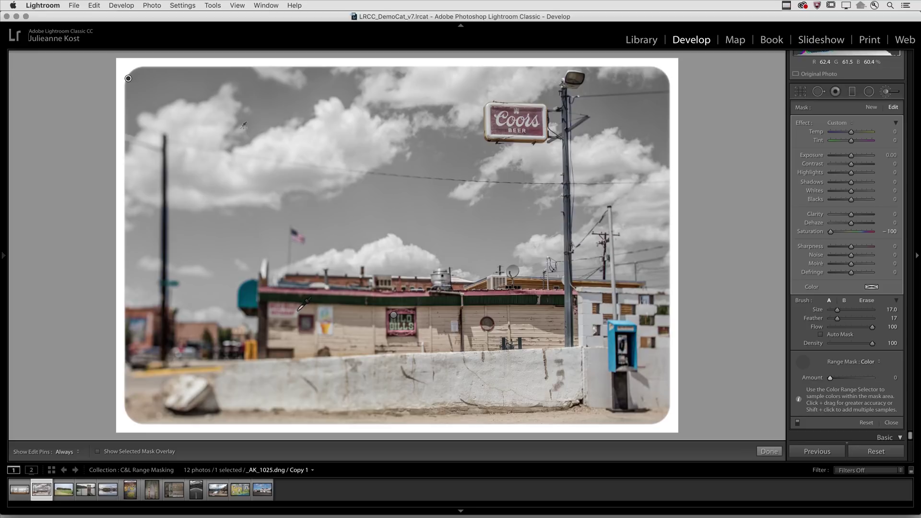
alt+click(831, 378)
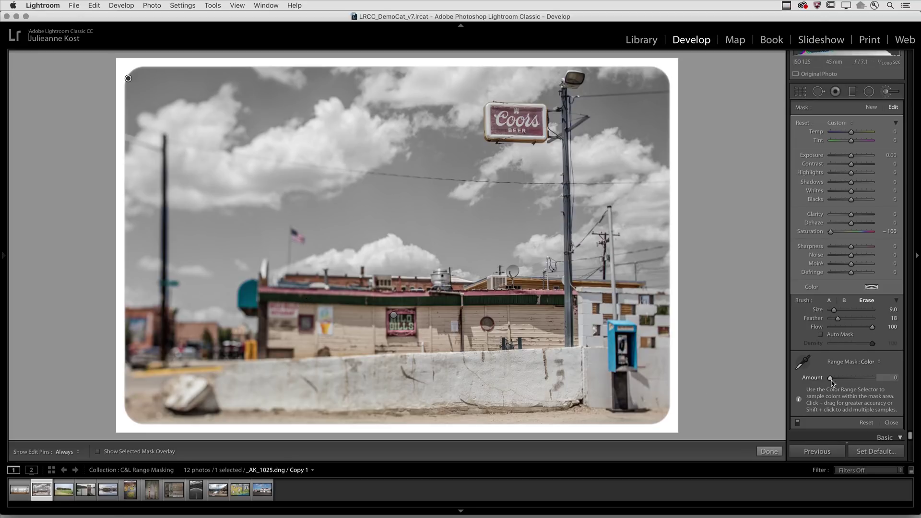
mouse_move(832, 382)
mouse_down()
mouse_move(849, 381)
mouse_move(839, 382)
mouse_up()
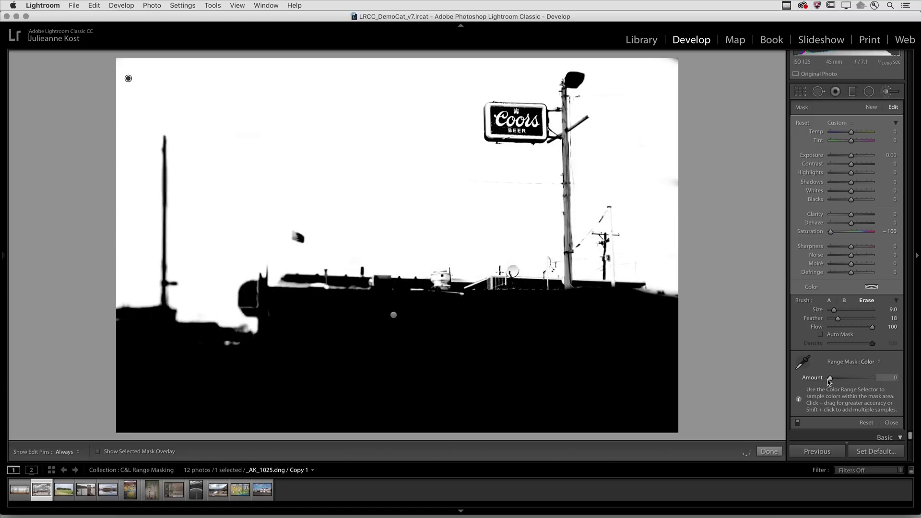
drag(830, 381, 821, 383)
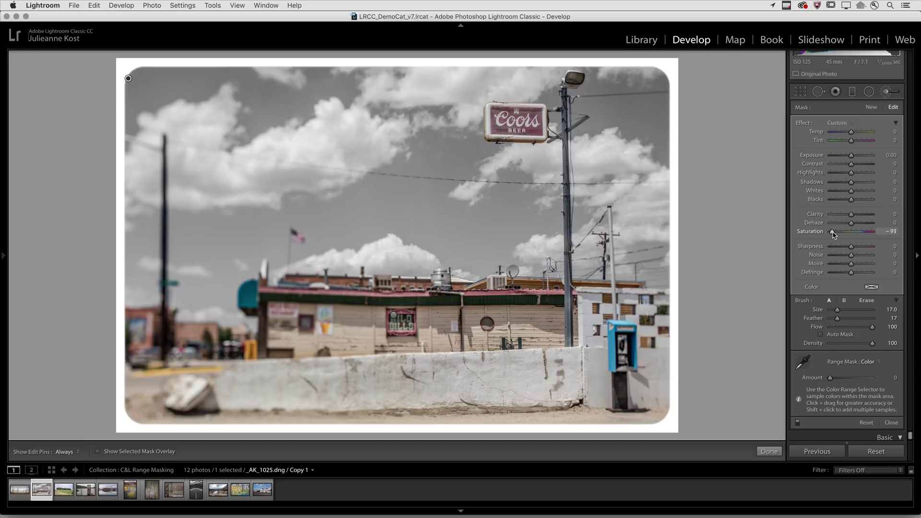
Step: Set the brush adjustment's Saturation to −56 and Clarity to 54
drag(832, 233, 841, 236)
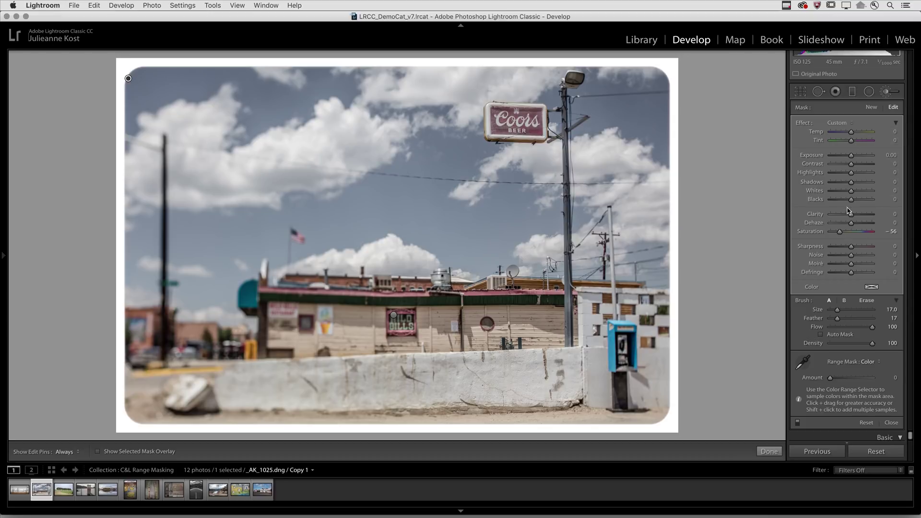
drag(851, 216, 862, 217)
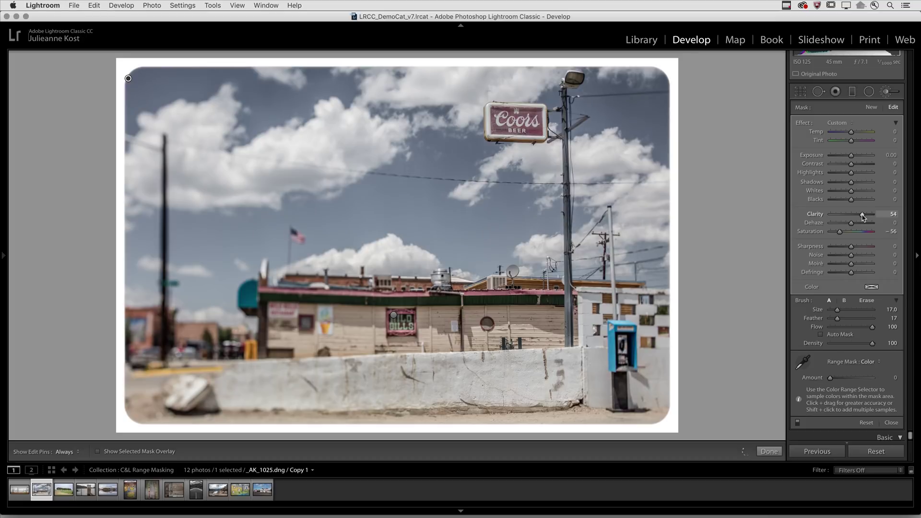